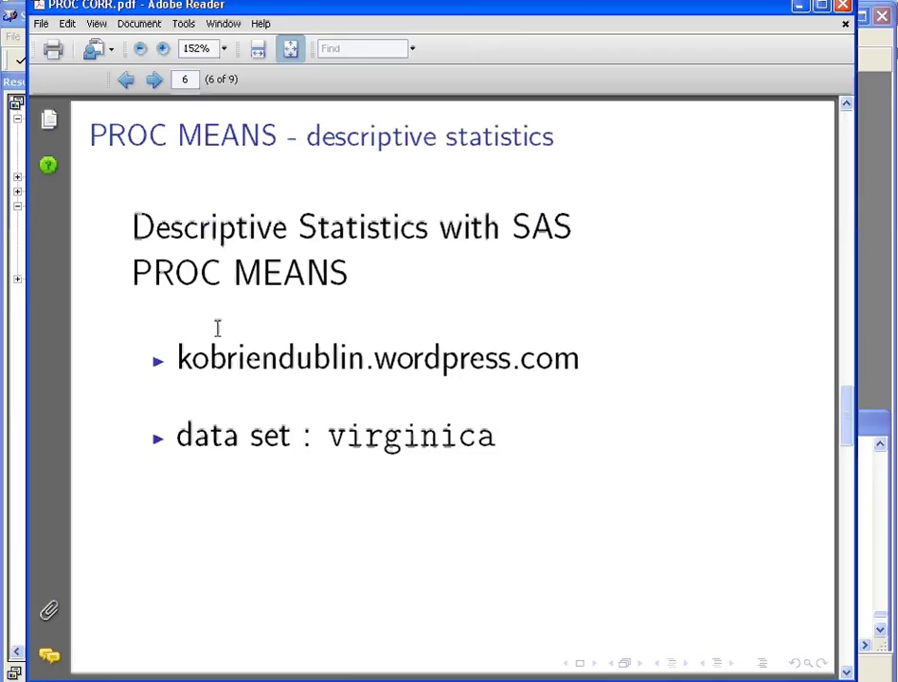
Advance PROC CORR.pdf from slide 6 to slide 8, which lists PROC MEANS Tasks 1 to 3
{"action": "left_click", "coordinate": [155, 82]}
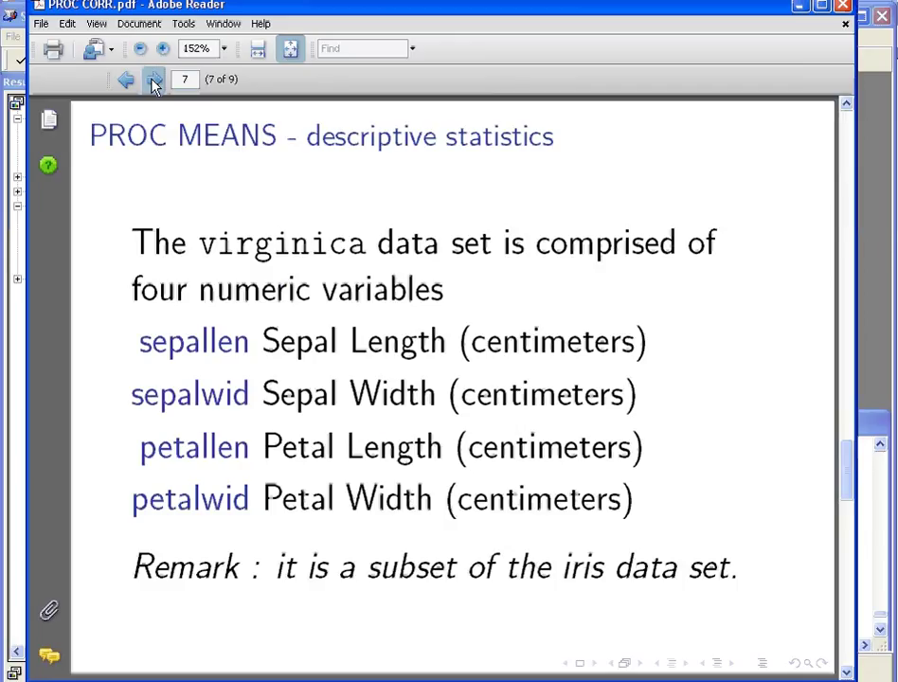
{"action": "left_click", "coordinate": [155, 83]}
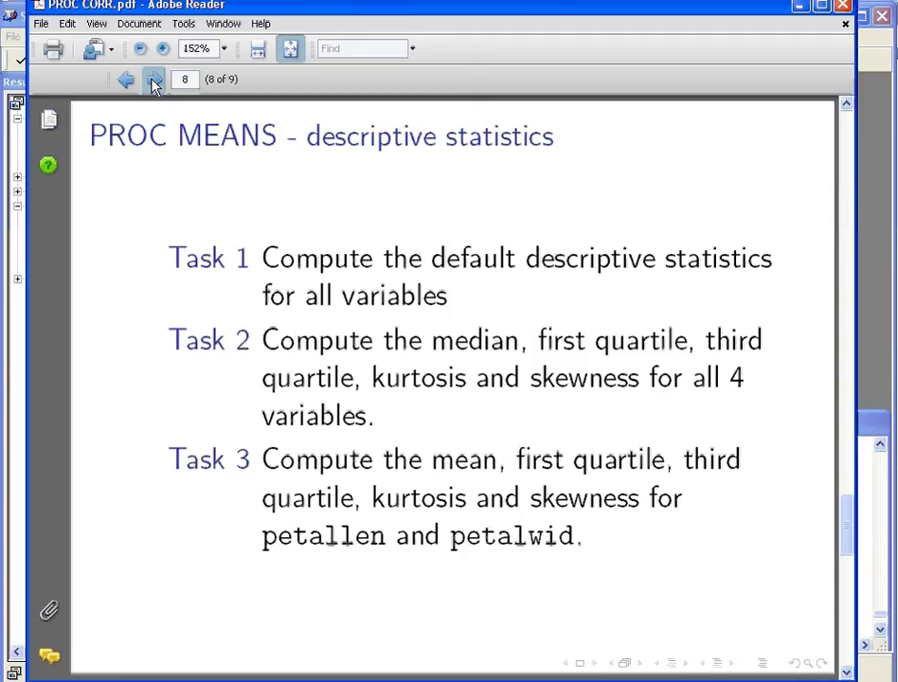
In SAS, select the entire virginica DATA step with its datalines and submit it
{"action": "left_click", "coordinate": [875, 177]}
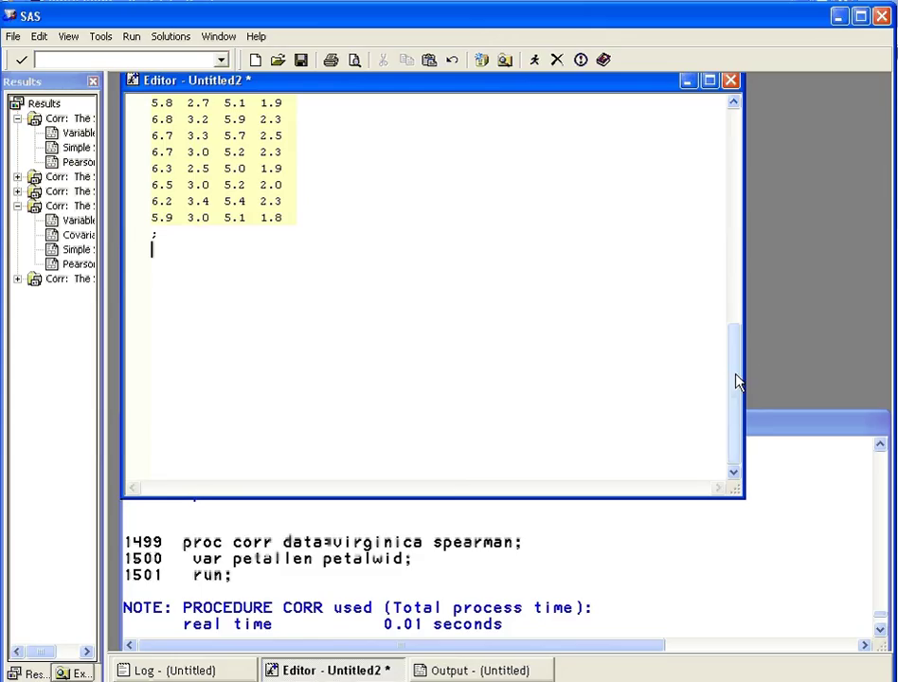
{"action": "scroll", "coordinate": [737, 381], "scroll_direction": "up", "scroll_amount": 3}
{"action": "left_click_drag", "start_coordinate": [736, 379], "coordinate": [743, 159]}
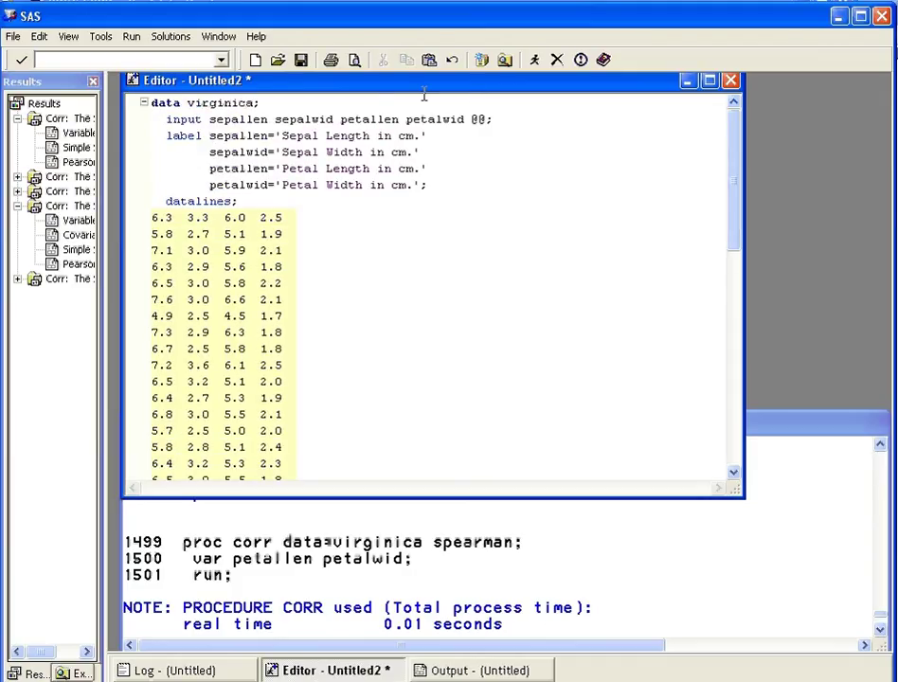
{"action": "left_click", "coordinate": [144, 107]}
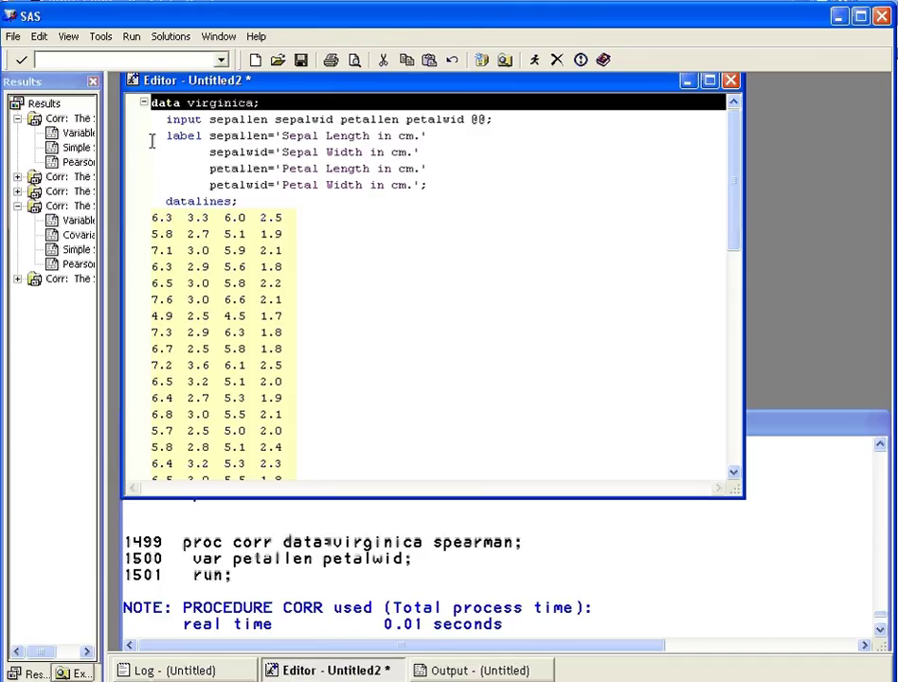
{"action": "key", "text": "shift+Right"}
{"action": "key", "text": "shift+Right"}
{"action": "key", "text": "shift+Right"}
{"action": "key", "text": "shift+Right"}
{"action": "key", "text": "shift+Right"}
{"action": "key", "text": "shift+Right"}
{"action": "key", "text": "shift+Right"}
{"action": "key", "text": "shift+Right"}
{"action": "key", "text": "shift+Right"}
{"action": "key", "text": "shift+Right"}
{"action": "key", "text": "shift+Right"}
{"action": "key", "text": "shift+Right"}
{"action": "key", "text": "shift+Right"}
{"action": "key", "text": "shift+Right"}
{"action": "key", "text": "shift+Right"}
{"action": "key", "text": "shift+Right"}
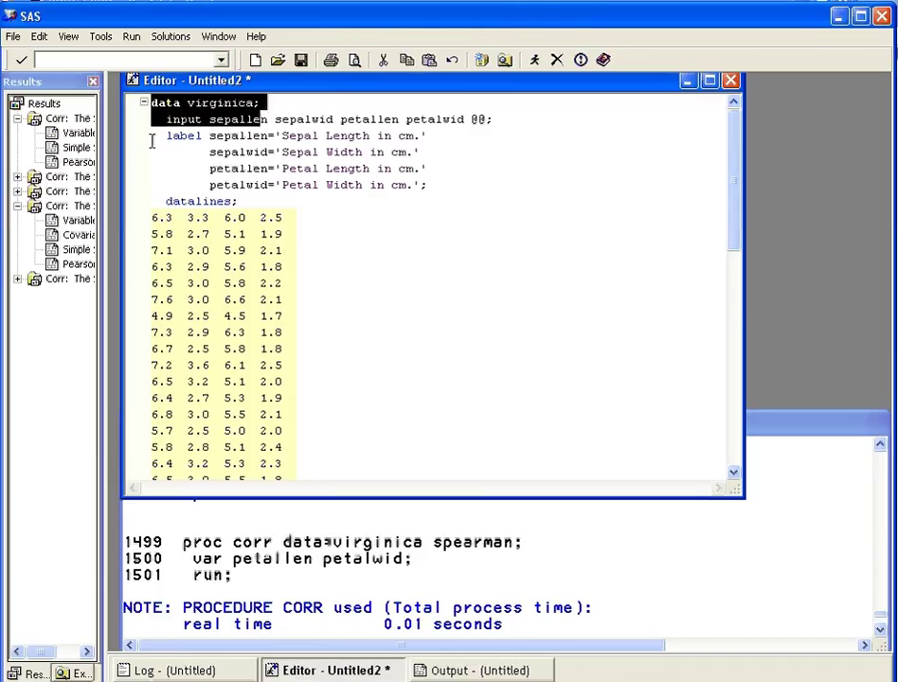
{"action": "left_click", "coordinate": [323, 267]}
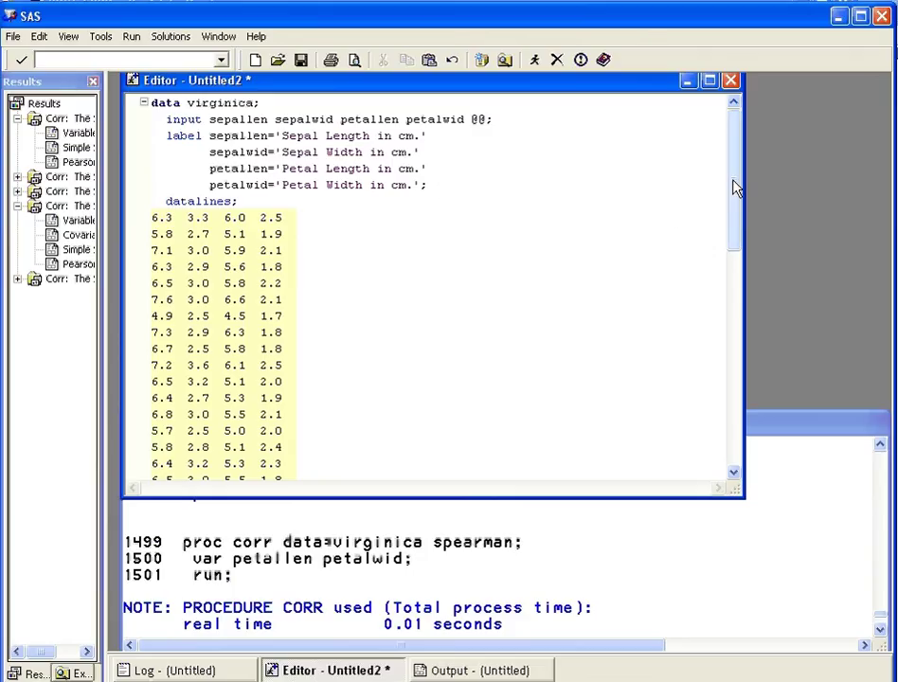
{"action": "left_click_drag", "start_coordinate": [734, 187], "coordinate": [717, 460]}
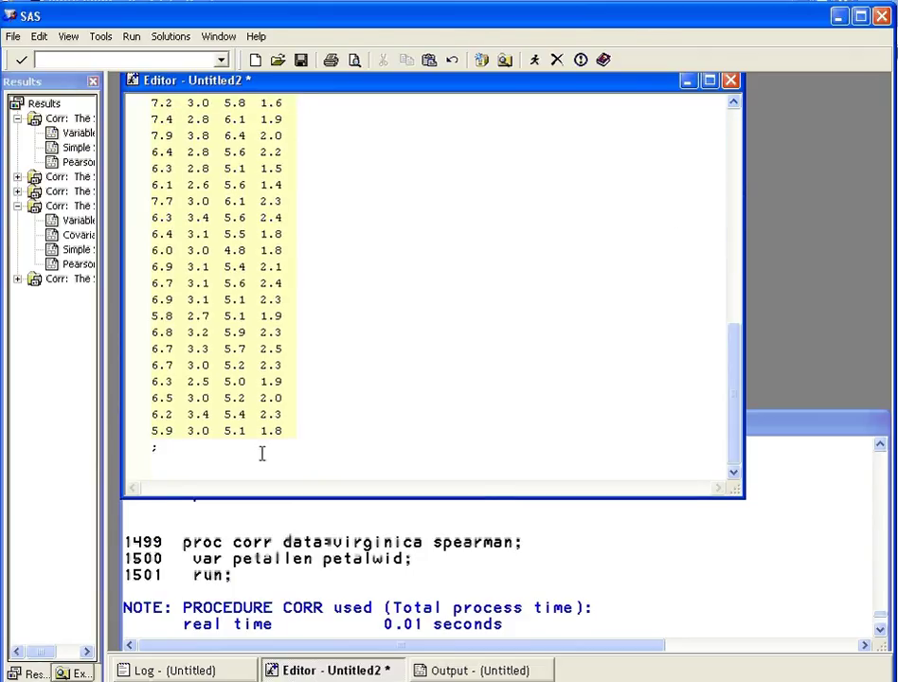
{"action": "left_click_drag", "start_coordinate": [211, 465], "coordinate": [208, 54]}
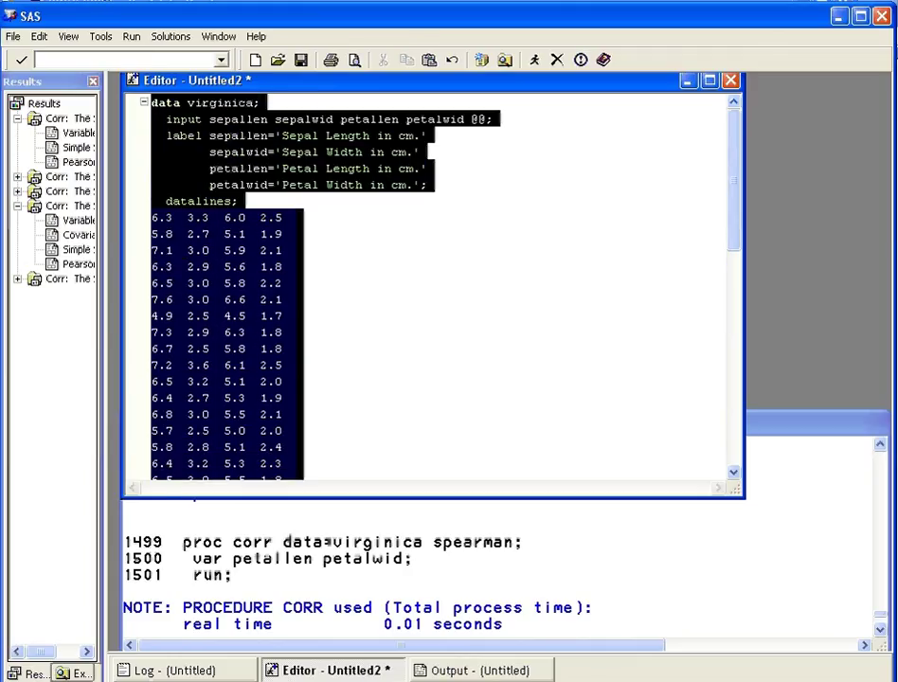
{"action": "left_click", "coordinate": [535, 61]}
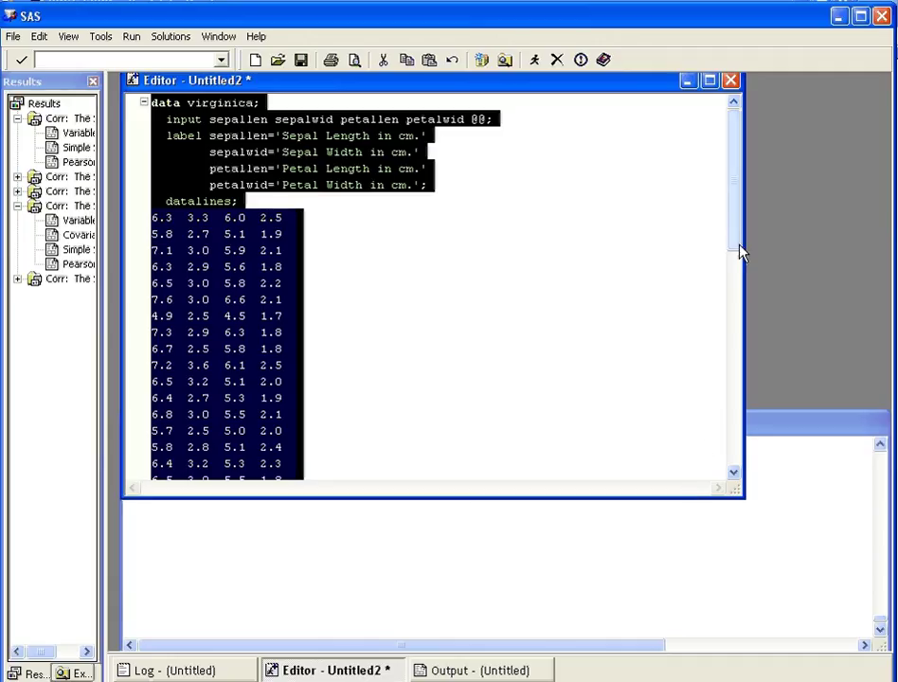
Below the datalines, add 'proc means data=virginica;' followed by 'run;' on its own line
{"action": "left_click_drag", "start_coordinate": [740, 233], "coordinate": [735, 490]}
{"action": "left_click", "coordinate": [673, 472]}
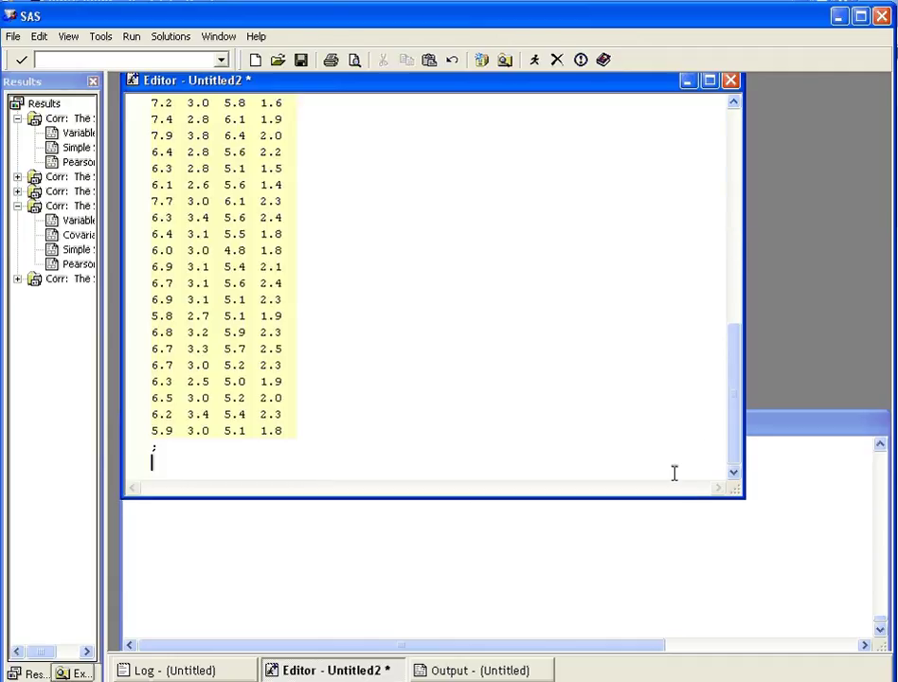
{"action": "key", "text": "Return"}
{"action": "type", "text": "p"}
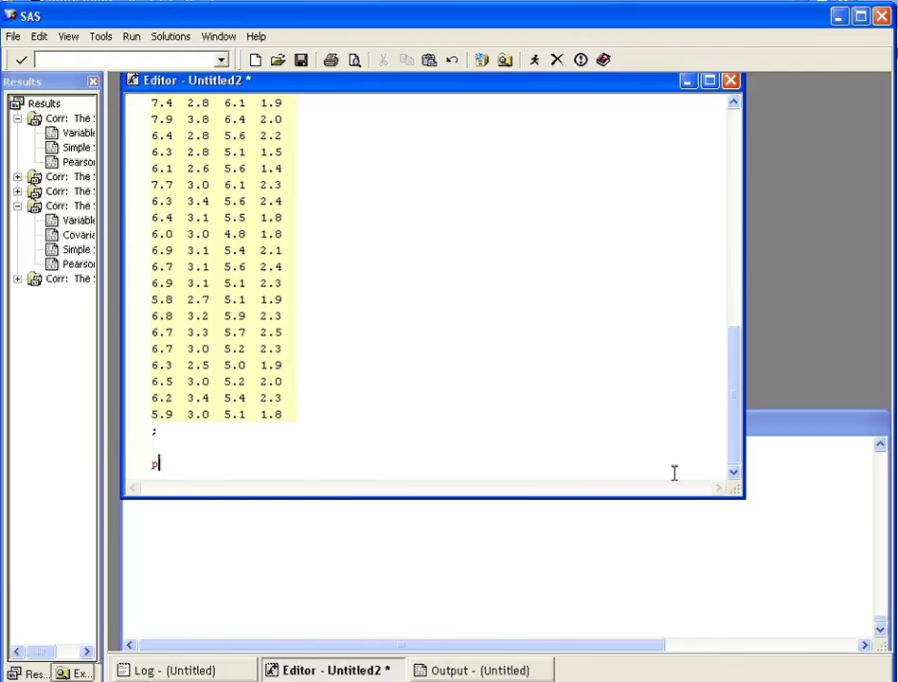
{"action": "type", "text": "roc"}
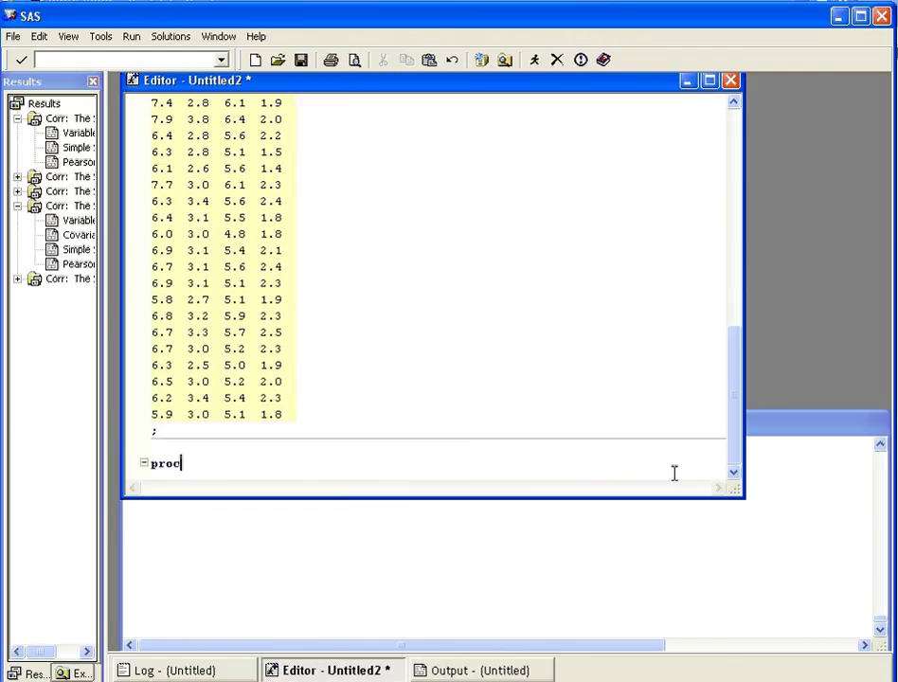
{"action": "type", "text": " means data"}
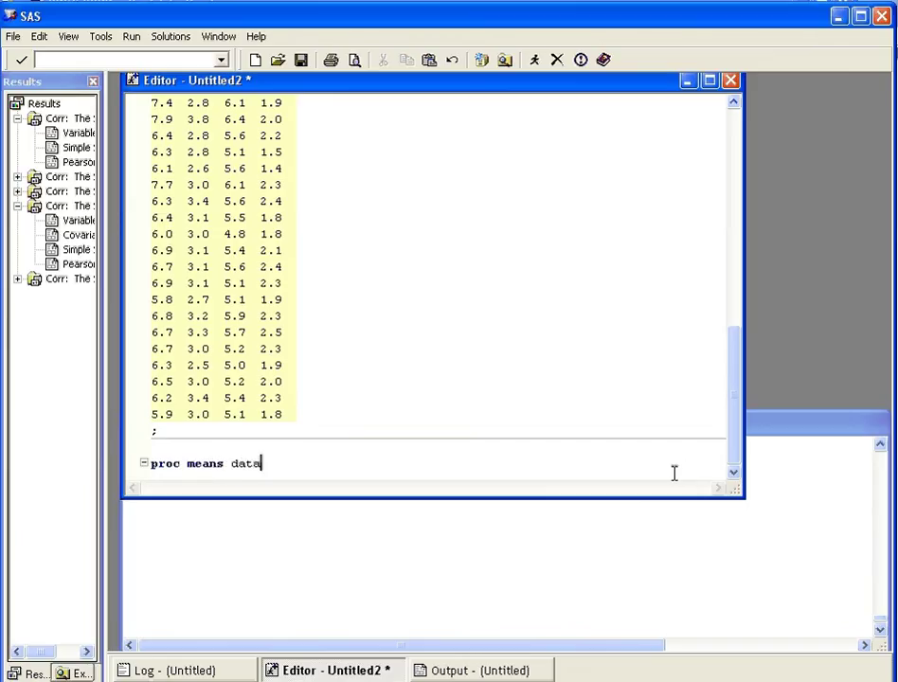
{"action": "key", "text": "BackSpace"}
{"action": "type", "text": "=virginic"}
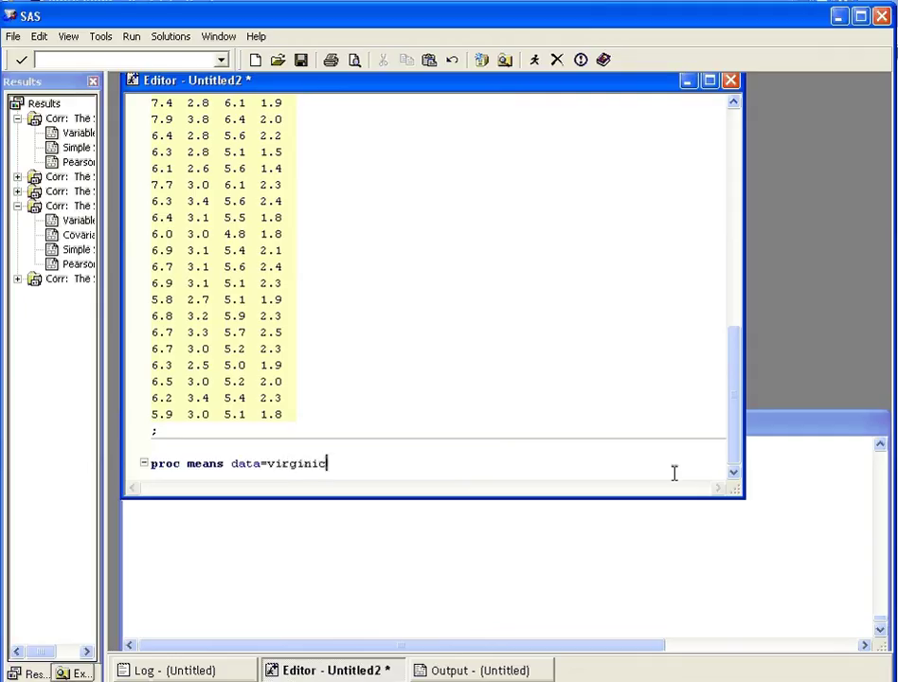
{"action": "type", "text": "a;"}
{"action": "key", "text": "Return"}
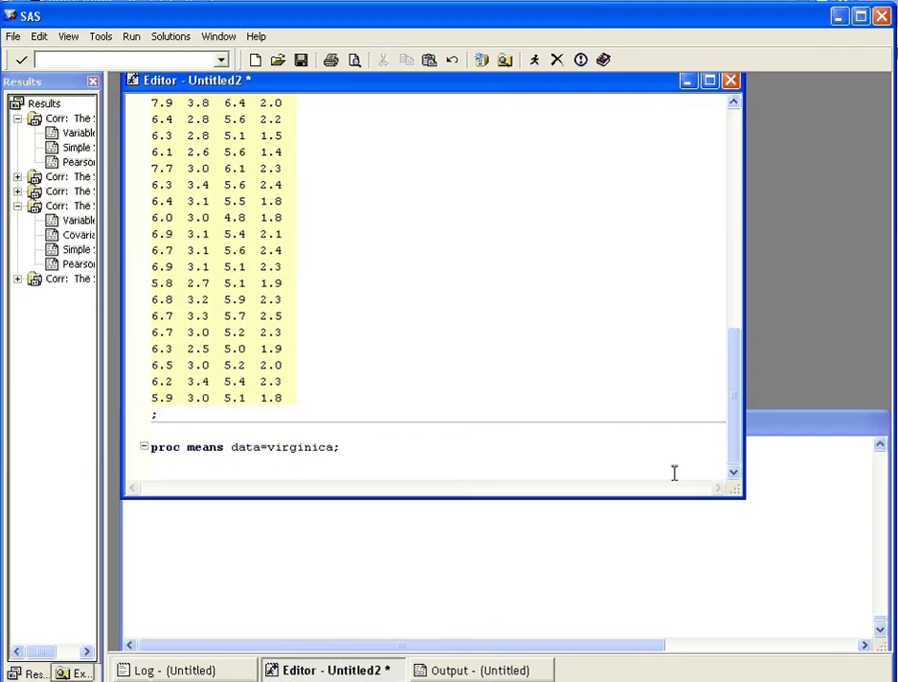
{"action": "type", "text": "run;"}
{"action": "mouse_move", "coordinate": [152, 447]}
{"action": "left_mouse_down"}
{"action": "mouse_move", "coordinate": [224, 446]}
{"action": "mouse_move", "coordinate": [136, 439]}
{"action": "left_mouse_up"}
{"action": "left_click", "coordinate": [210, 464]}
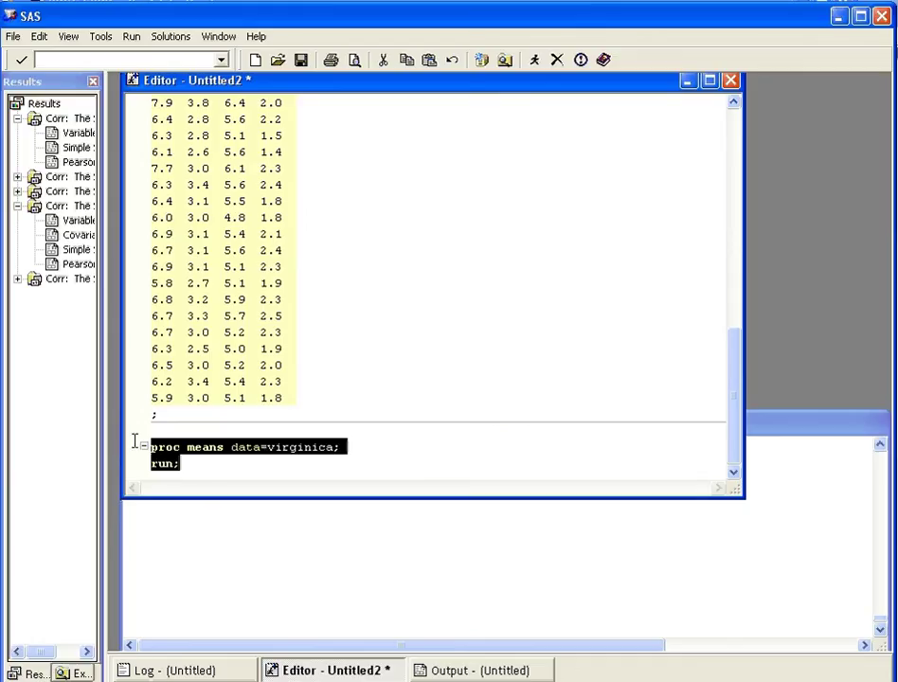
{"action": "left_click", "coordinate": [536, 61]}
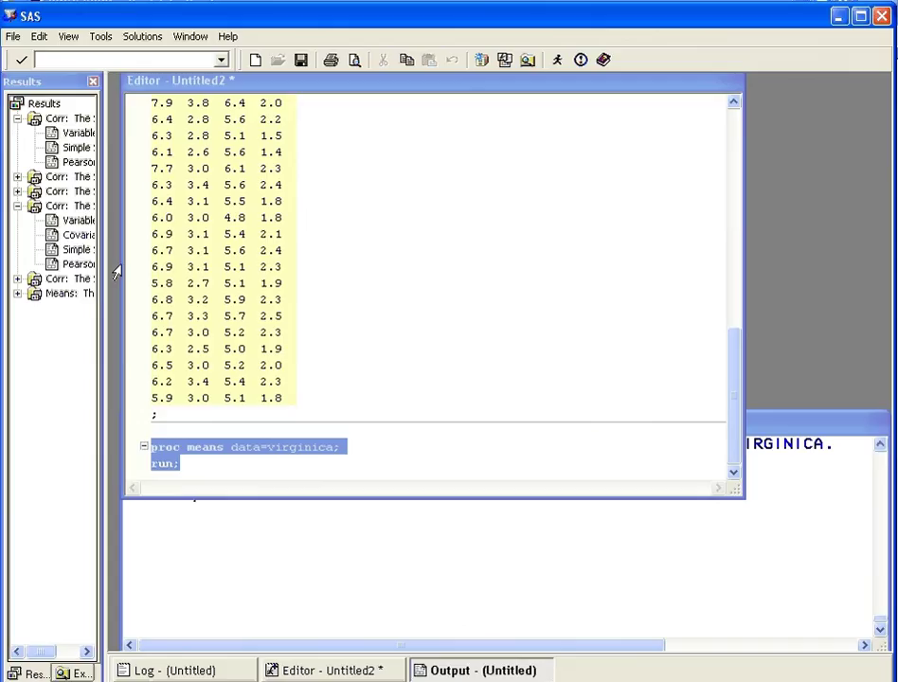
{"action": "left_click", "coordinate": [67, 295]}
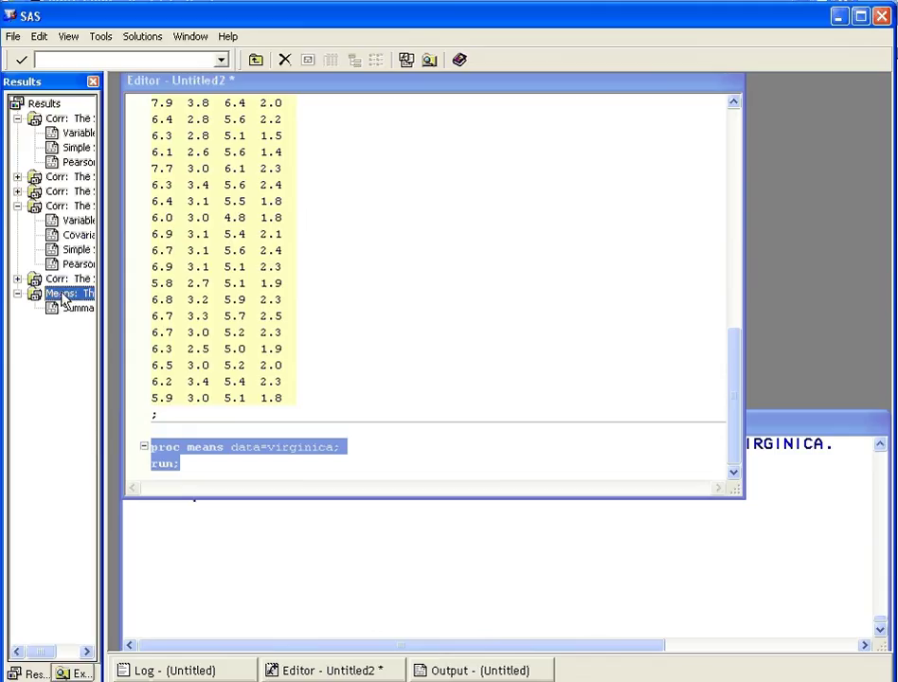
{"action": "double_click", "coordinate": [63, 297]}
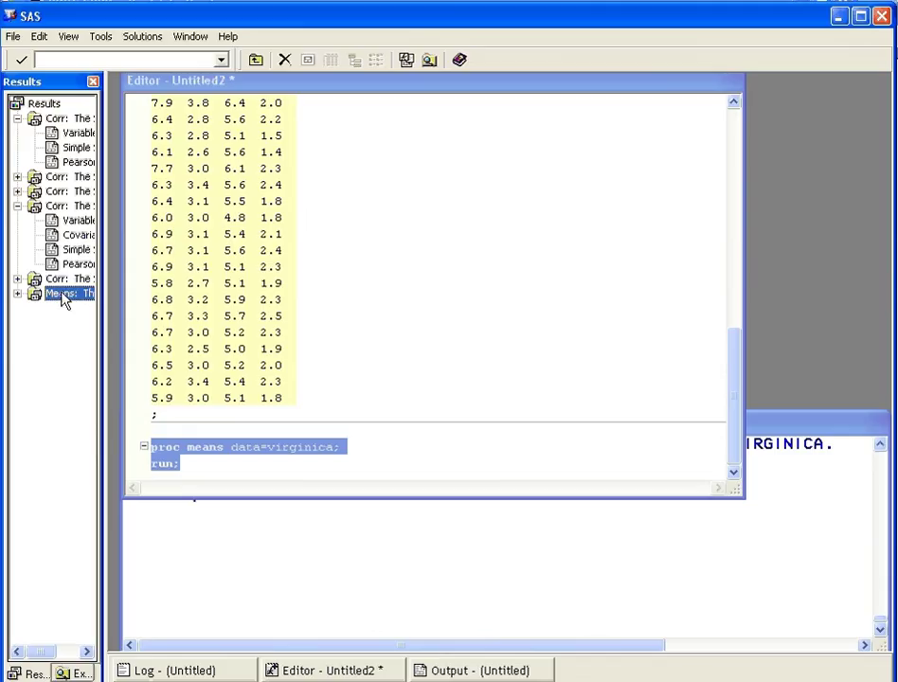
{"action": "left_click", "coordinate": [448, 675]}
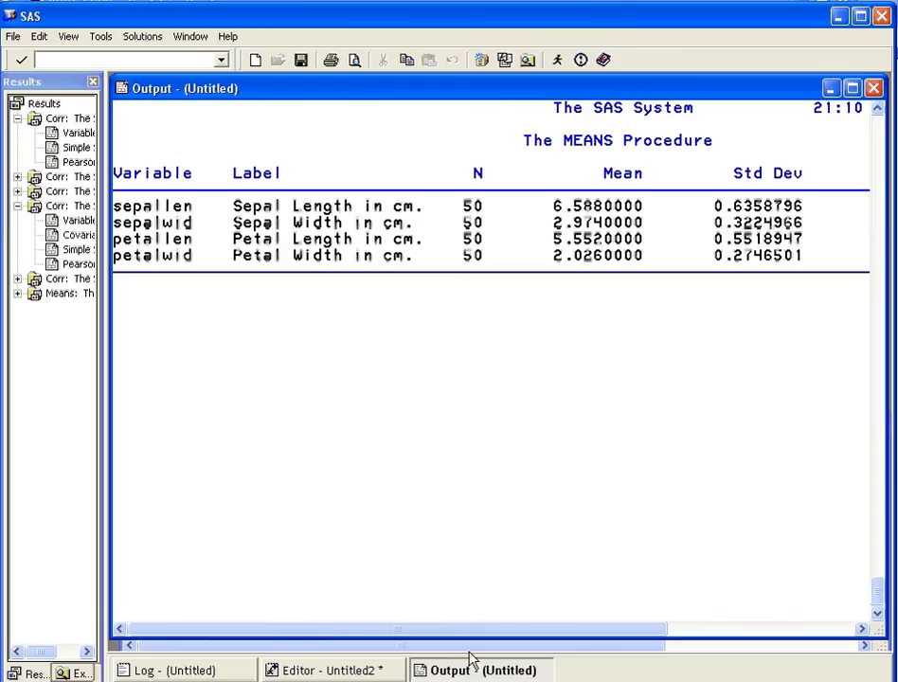
{"action": "left_click", "coordinate": [469, 240]}
{"action": "left_click_drag", "start_coordinate": [411, 634], "coordinate": [654, 637]}
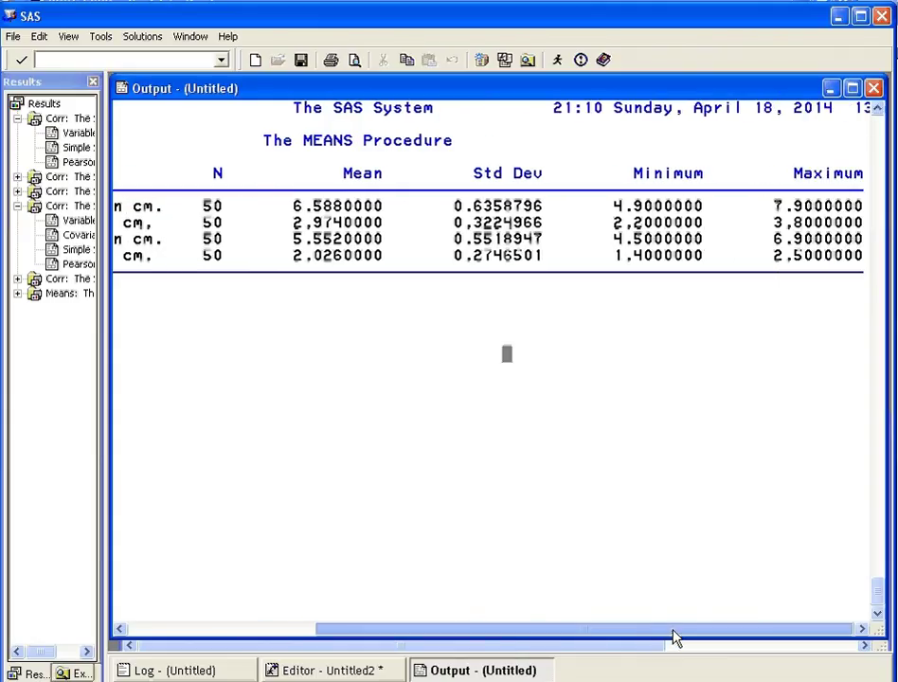
{"action": "left_click_drag", "start_coordinate": [675, 637], "coordinate": [487, 623]}
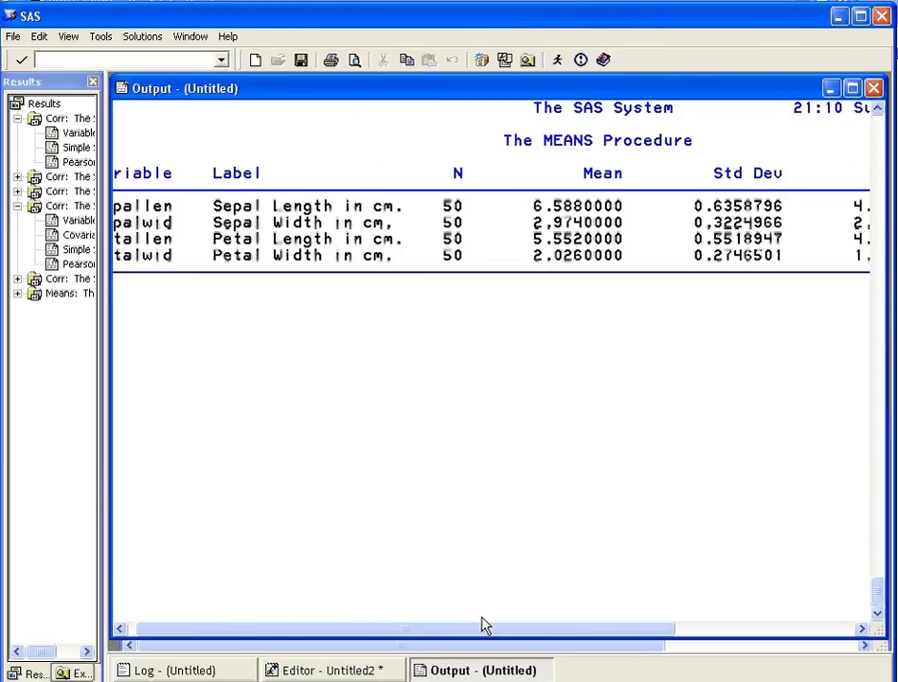
{"action": "left_click", "coordinate": [478, 617]}
{"action": "left_click", "coordinate": [550, 617]}
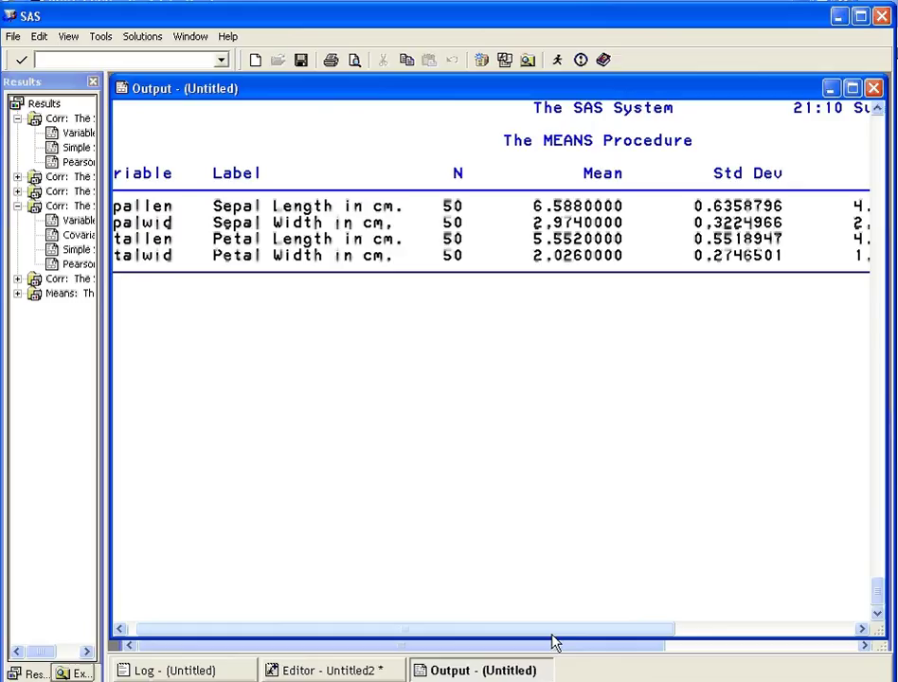
{"action": "left_click_drag", "start_coordinate": [553, 630], "coordinate": [647, 648]}
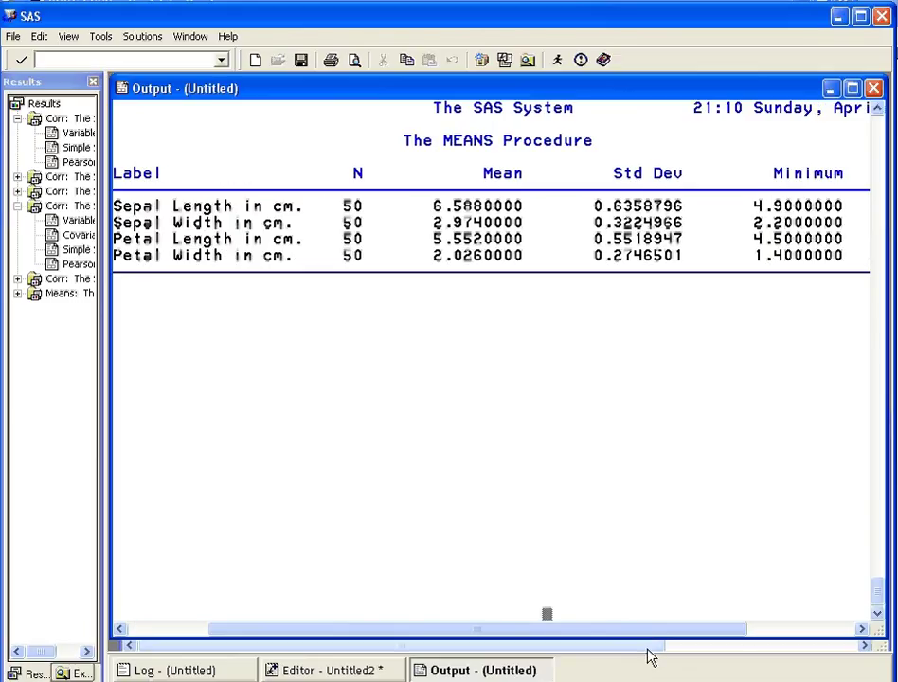
{"action": "left_click_drag", "start_coordinate": [434, 212], "coordinate": [545, 215]}
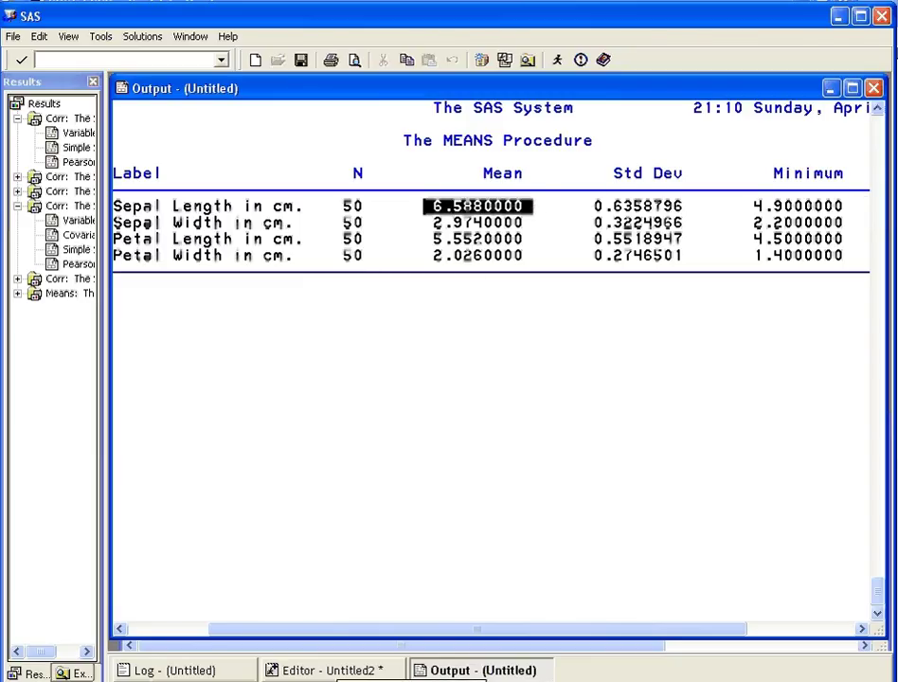
{"action": "key", "text": "alt+Tab"}
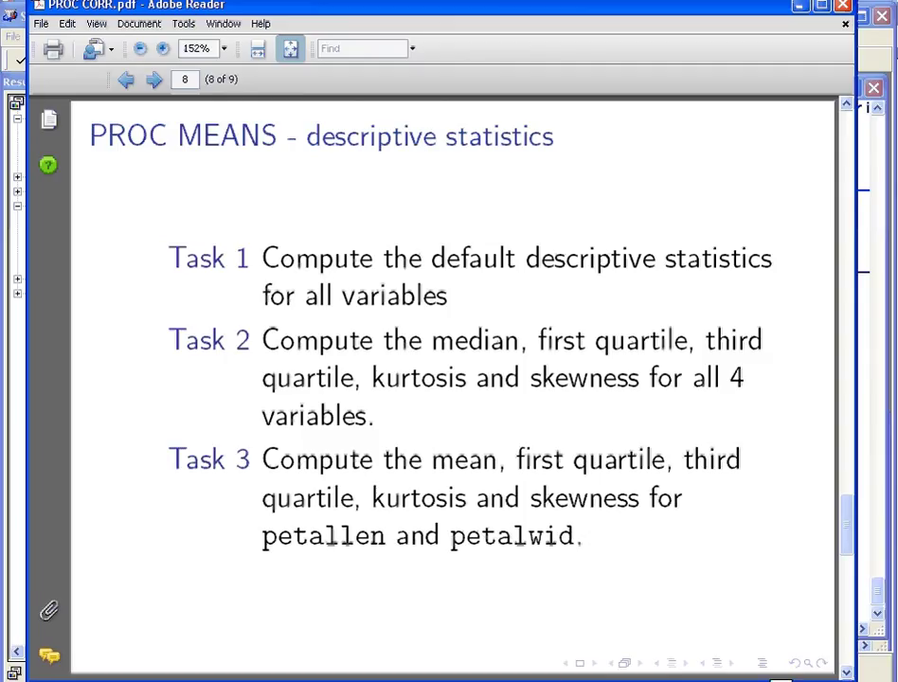
{"action": "left_click", "coordinate": [780, 679]}
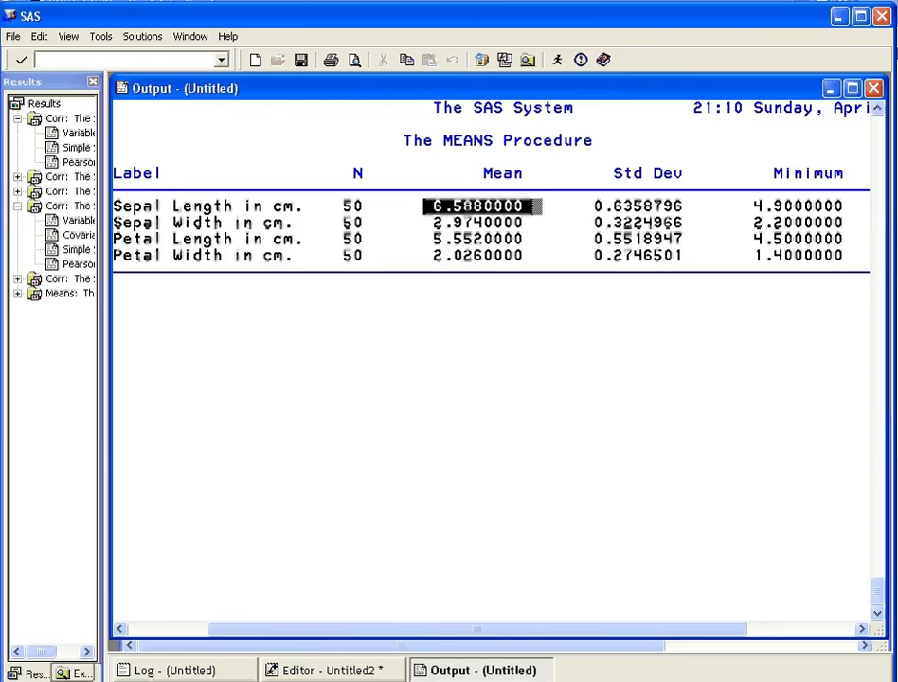
Insert 'median q1 q3 kurt skew' before the semicolon of the proc means data=virginica statement
{"action": "left_click", "coordinate": [371, 670]}
{"action": "left_click", "coordinate": [343, 448]}
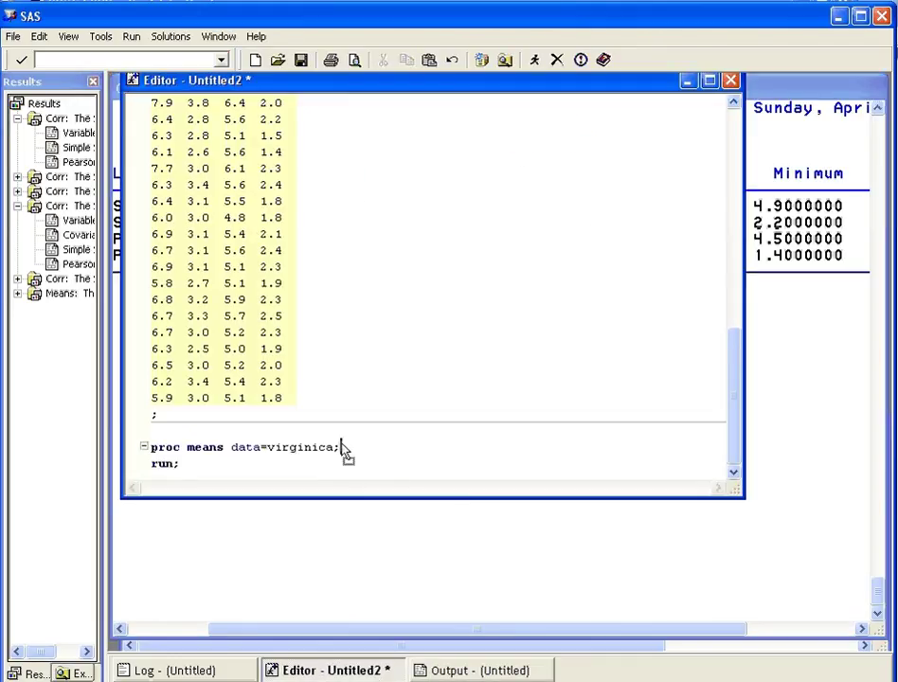
{"action": "key", "text": "Left"}
{"action": "key", "text": "Left"}
{"action": "type", "text": "medi"}
{"action": "type", "text": "an q1"}
{"action": "type", "text": "q3 "}
{"action": "type", "text": "kur"}
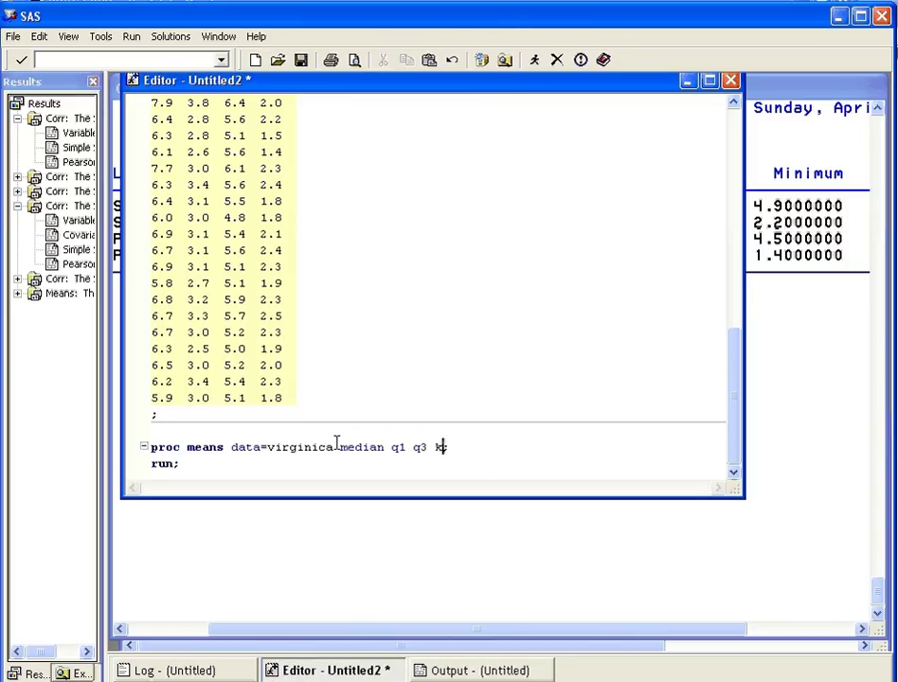
{"action": "type", "text": "t skew"}
{"action": "left_click", "coordinate": [458, 447]}
{"action": "left_click", "coordinate": [342, 447]}
{"action": "left_click_drag", "start_coordinate": [342, 447], "coordinate": [536, 446]}
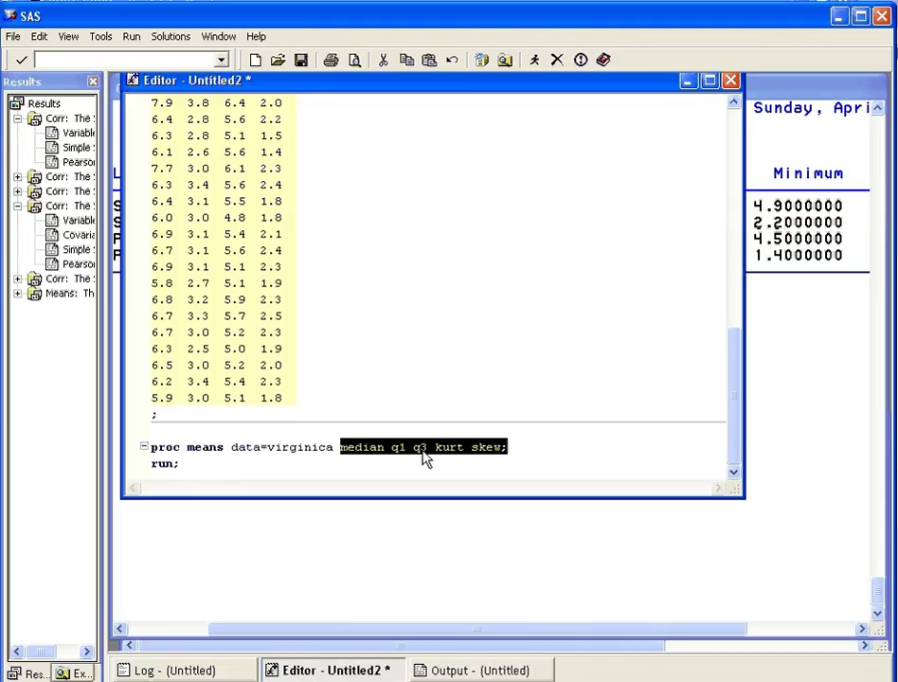
Select the proc means block and submit it
{"action": "left_click", "coordinate": [227, 455]}
{"action": "key", "text": "shift+Up"}
{"action": "key", "text": "shift+Up"}
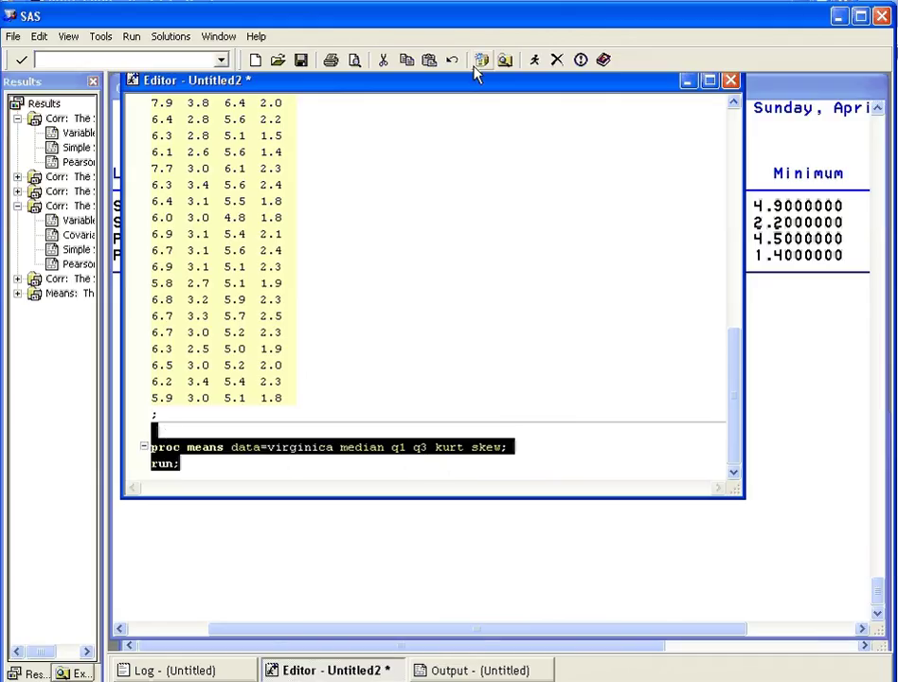
{"action": "left_click", "coordinate": [532, 67]}
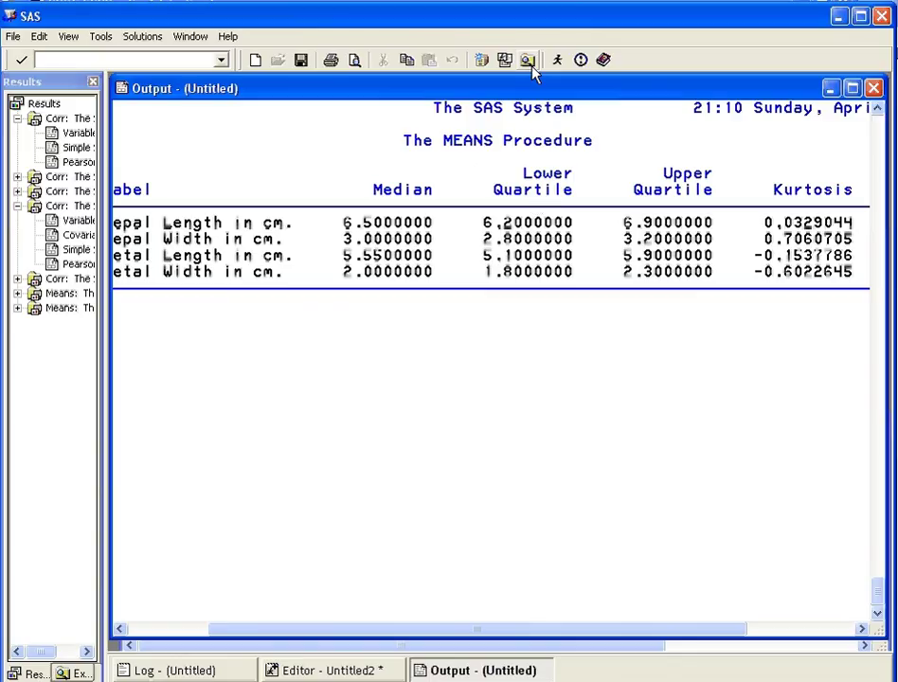
Inspect the median and upper-quartile columns in the Output, then return to the Adobe Reader task slide
{"action": "left_click_drag", "start_coordinate": [373, 206], "coordinate": [426, 210]}
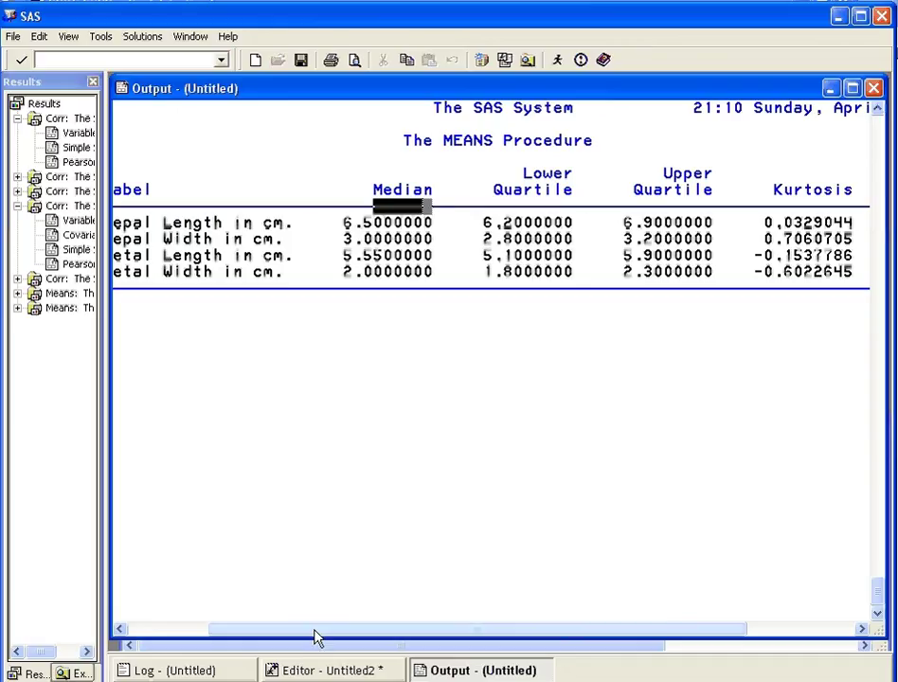
{"action": "left_click_drag", "start_coordinate": [317, 636], "coordinate": [266, 634]}
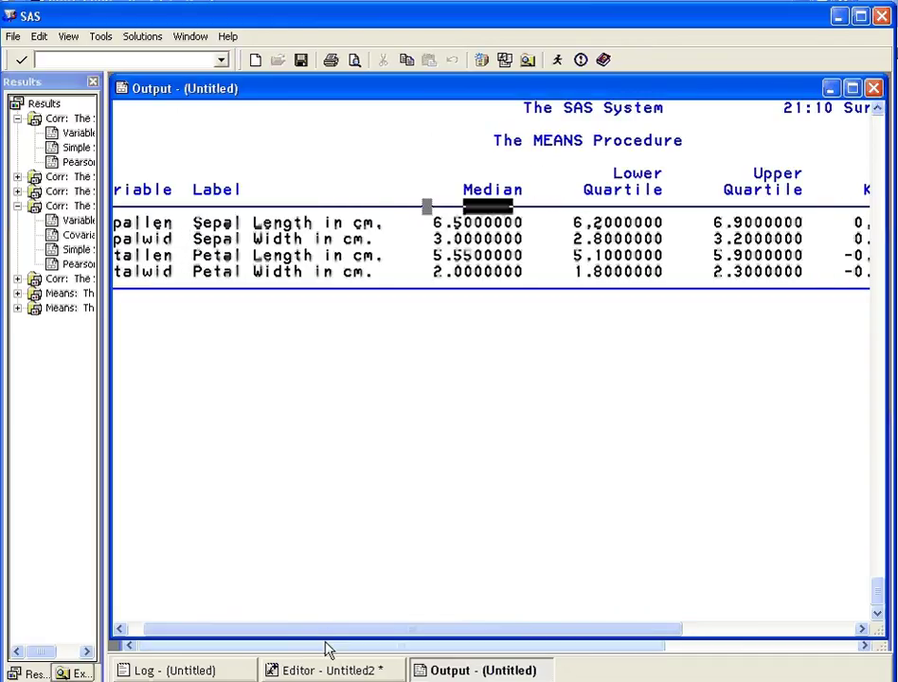
{"action": "left_click_drag", "start_coordinate": [324, 641], "coordinate": [377, 641]}
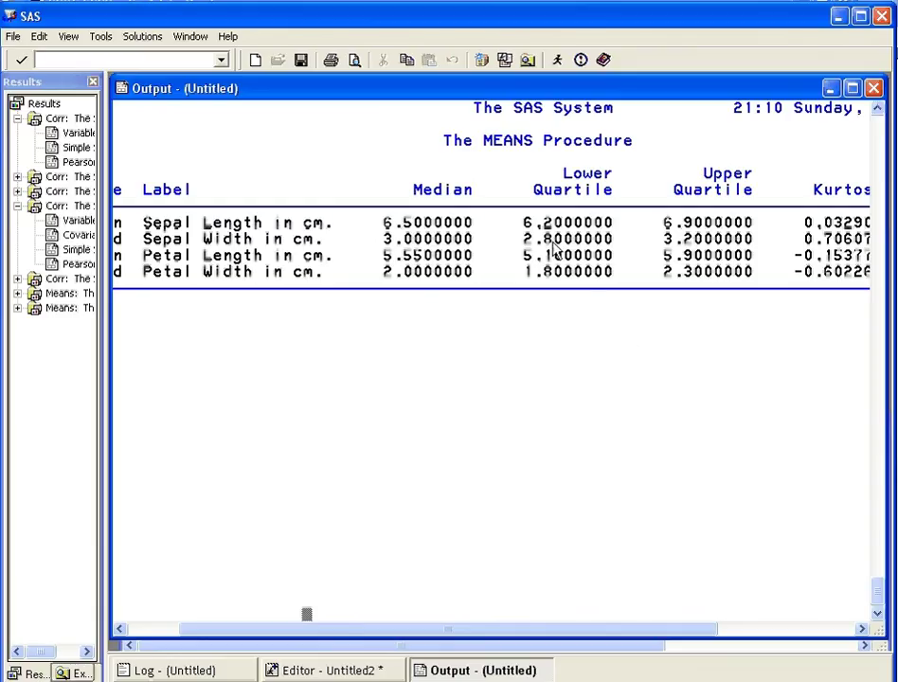
{"action": "left_click_drag", "start_coordinate": [515, 224], "coordinate": [753, 225]}
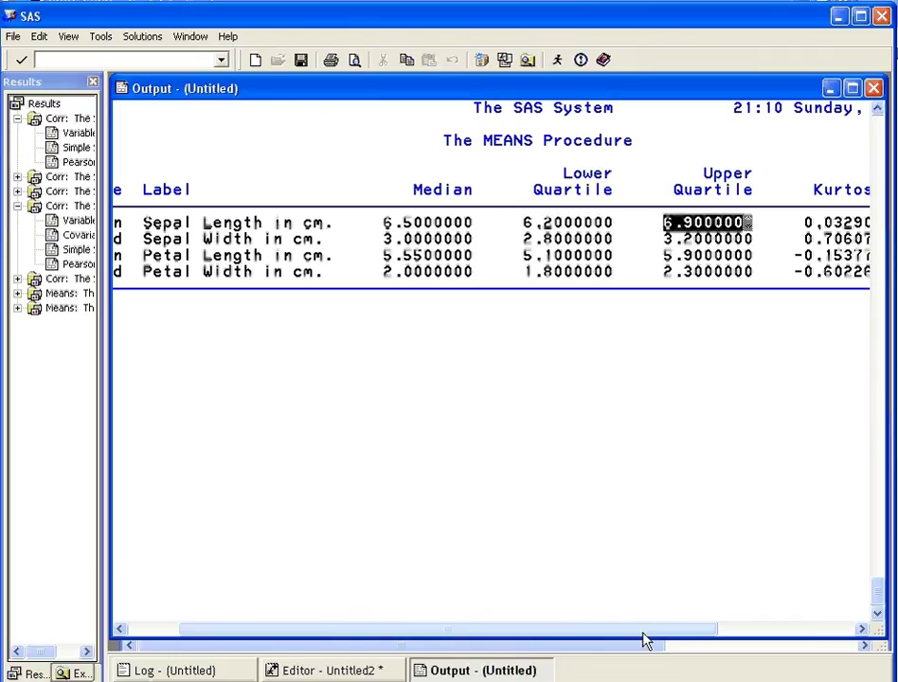
{"action": "left_click_drag", "start_coordinate": [643, 629], "coordinate": [826, 633]}
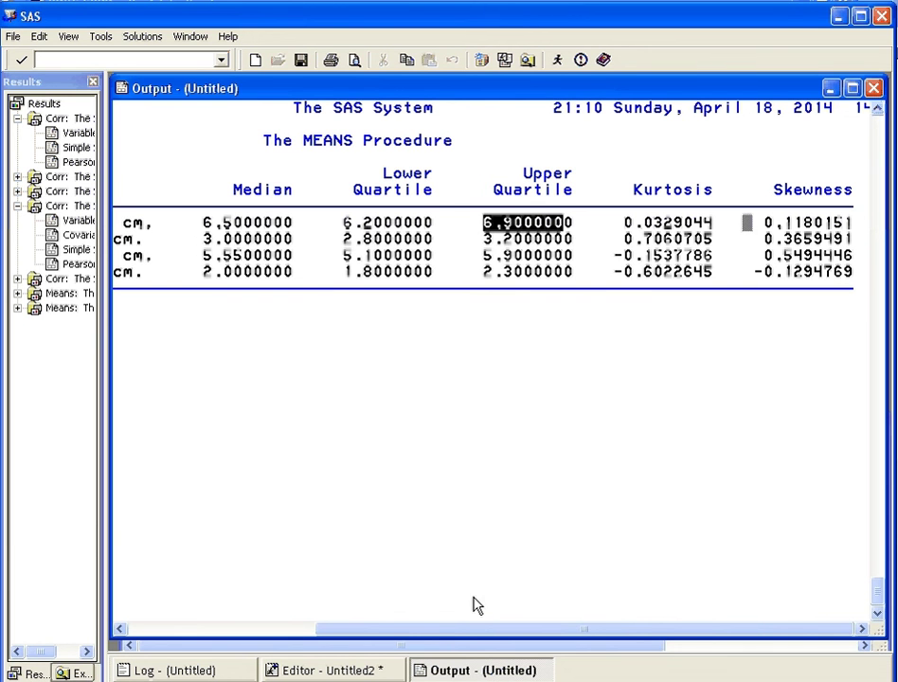
{"action": "key", "text": "alt+Tab"}
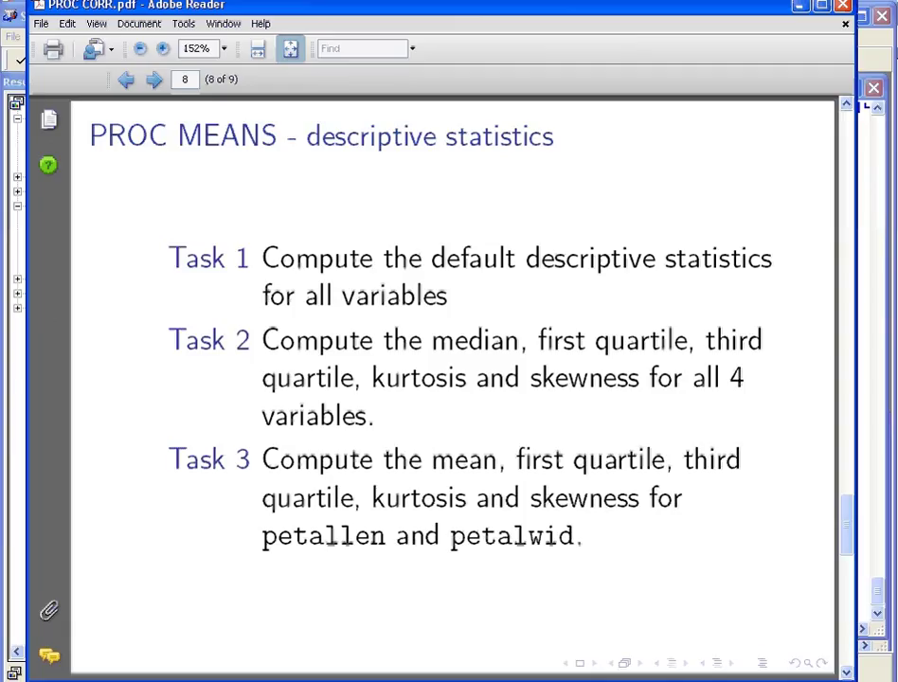
Switch from Adobe Reader back to the SAS Output showing the Task 2 statistics table
{"action": "key", "text": "alt+Tab"}
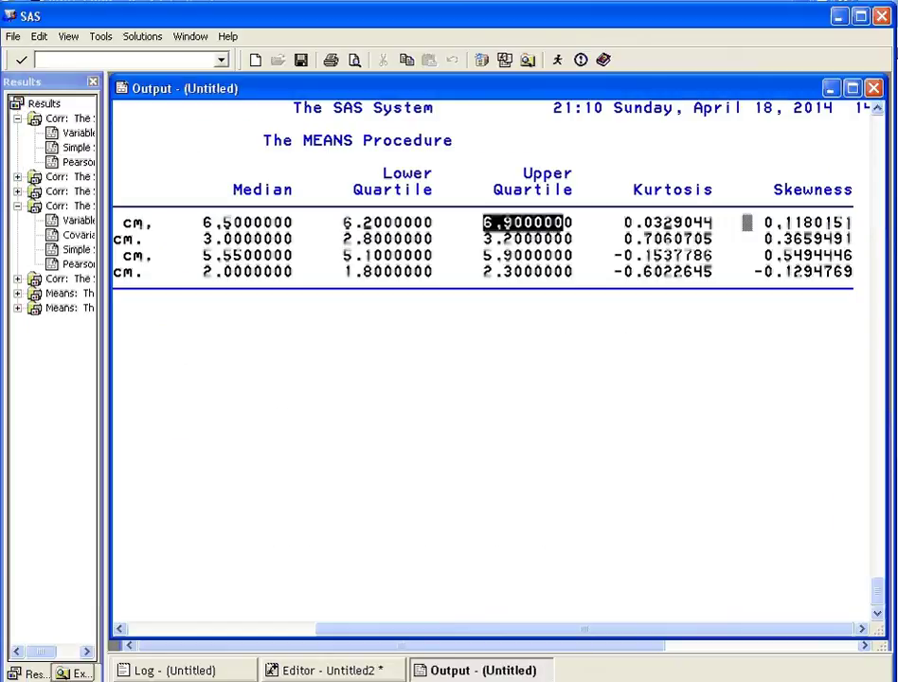
Add 'var petallen petalwid;' on a new line after the statistics line, then select the three-line block
{"action": "left_click", "coordinate": [375, 671]}
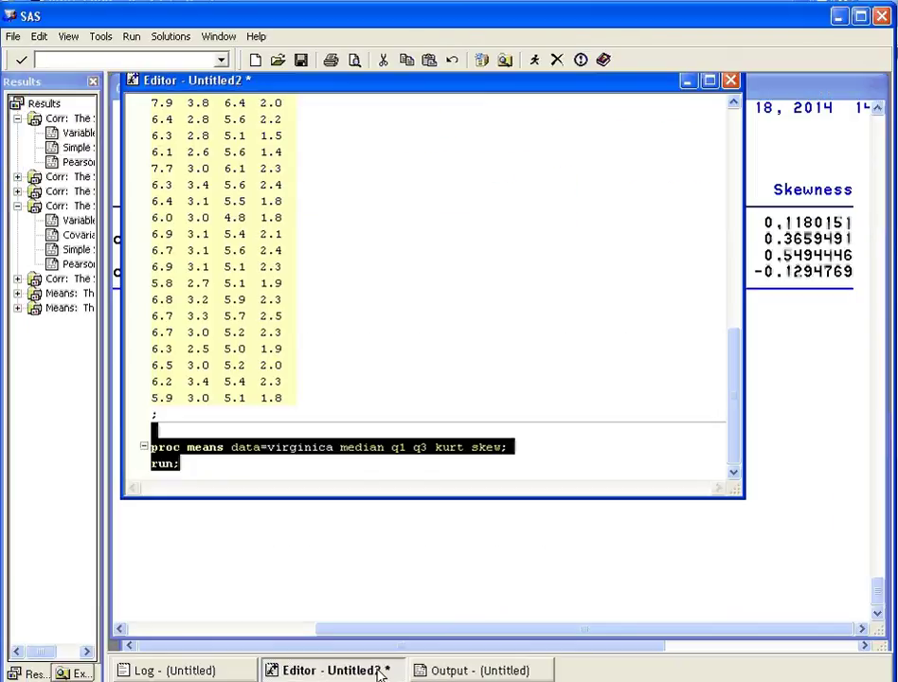
{"action": "left_click", "coordinate": [543, 445]}
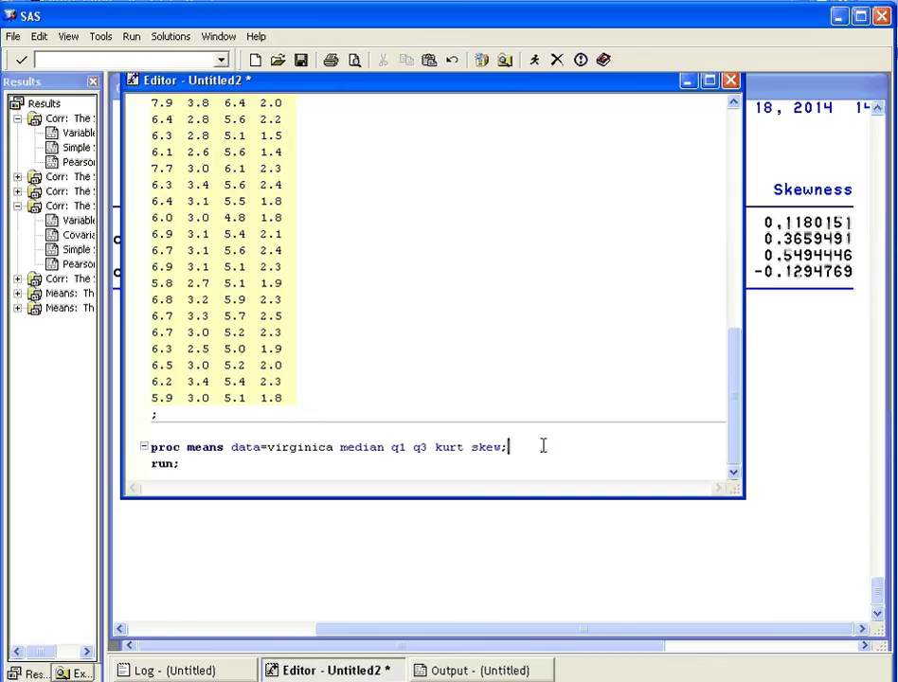
{"action": "key", "text": "Return"}
{"action": "type", "text": "var"}
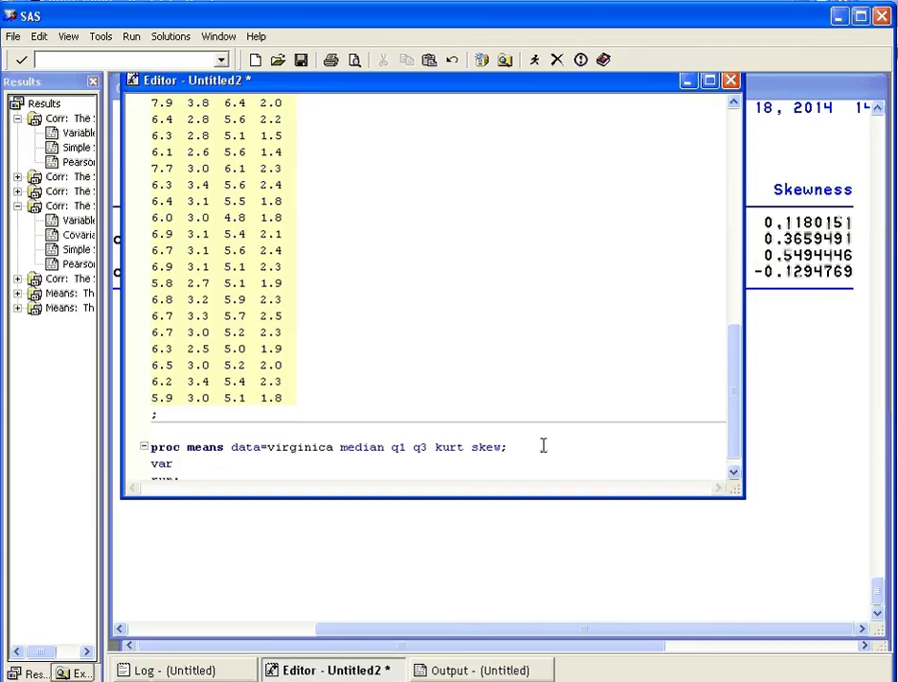
{"action": "type", "text": " petallen "}
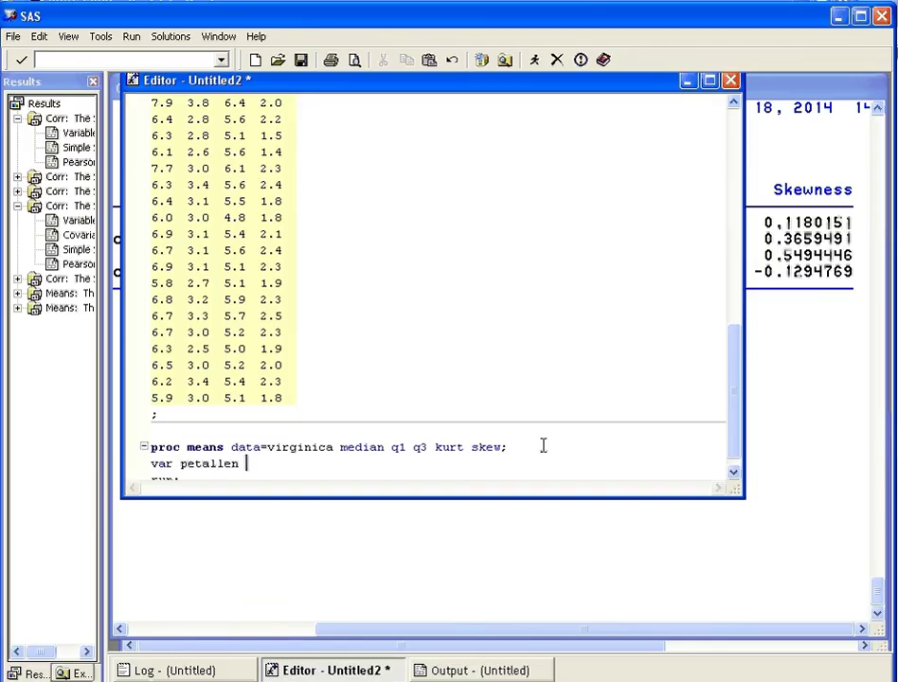
{"action": "type", "text": "petalwid;"}
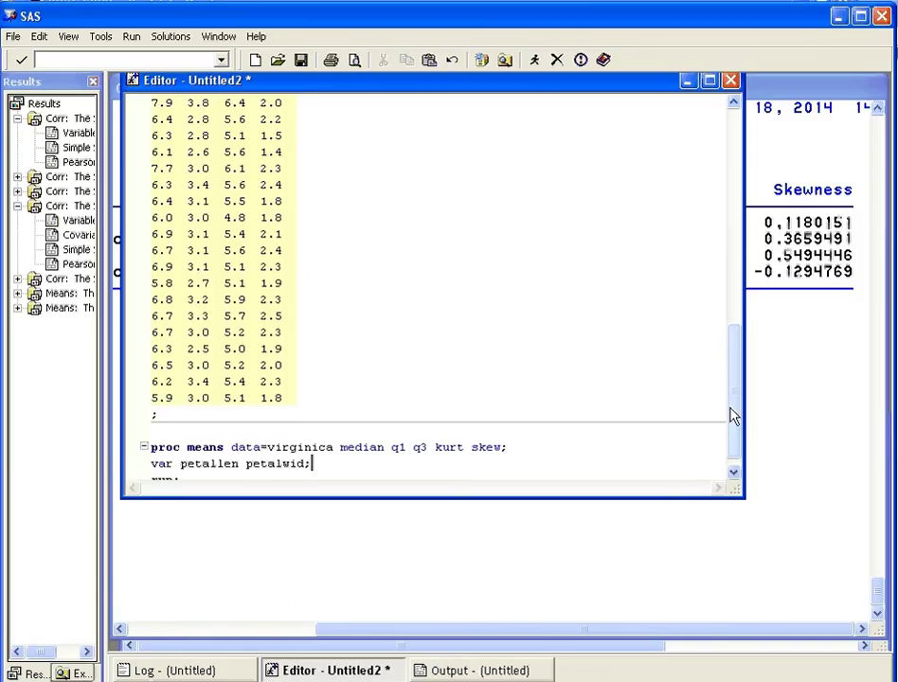
{"action": "left_click", "coordinate": [733, 438]}
{"action": "left_click", "coordinate": [185, 474]}
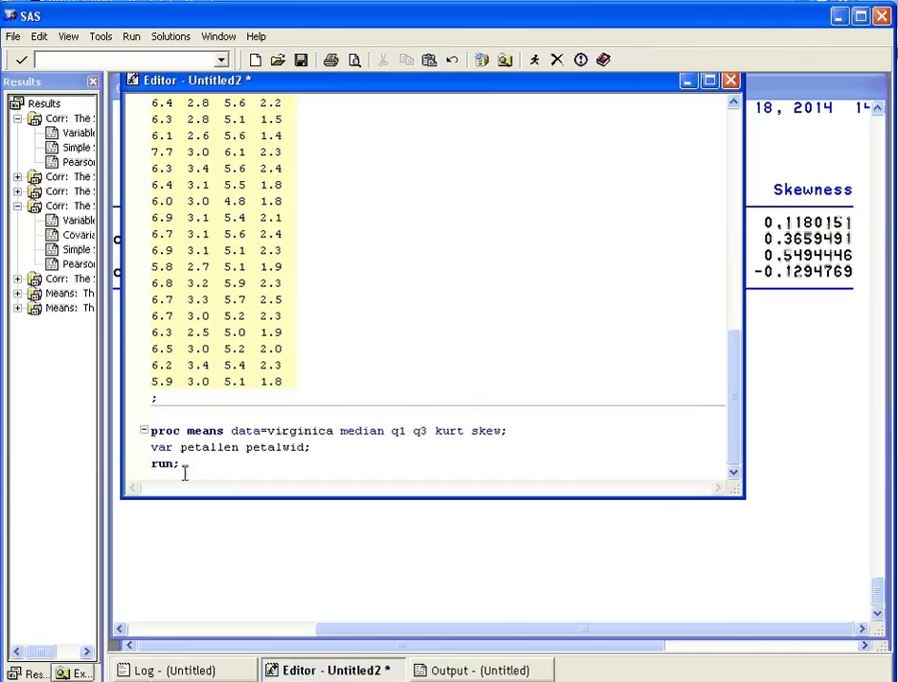
{"action": "left_click_drag", "start_coordinate": [185, 469], "coordinate": [146, 431]}
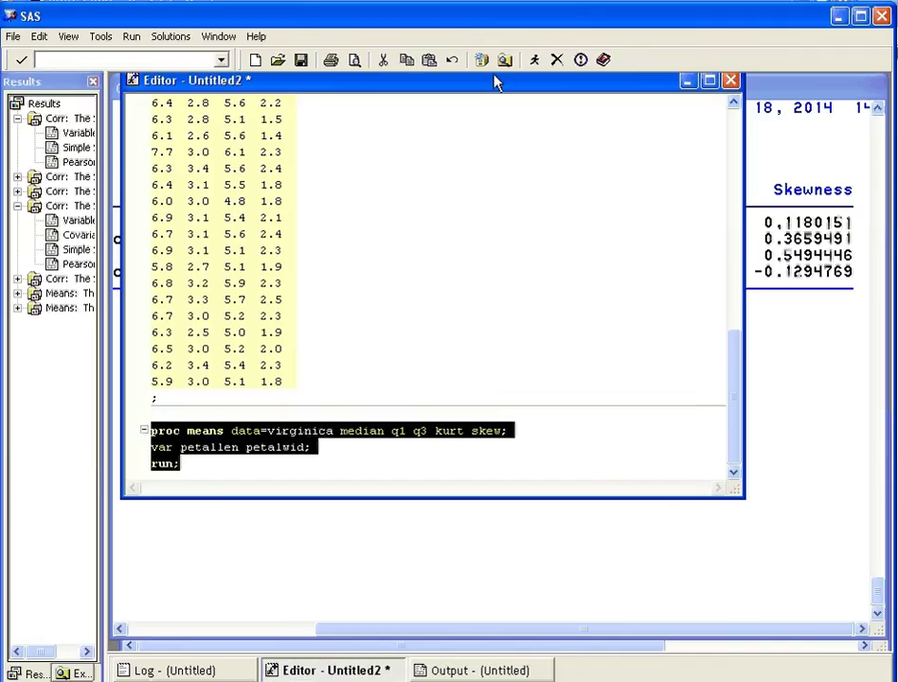
Submit the step and review the petal-only results (petallen median 5.55, skewness 0.549; petalwid median 2.0)
{"action": "left_click", "coordinate": [534, 59]}
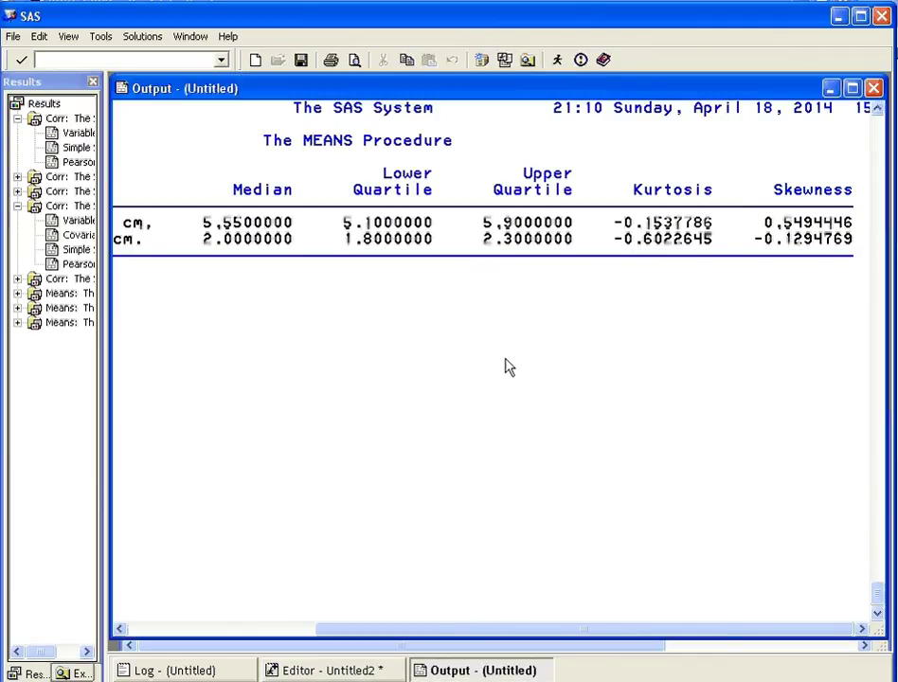
{"action": "left_click_drag", "start_coordinate": [411, 629], "coordinate": [155, 631]}
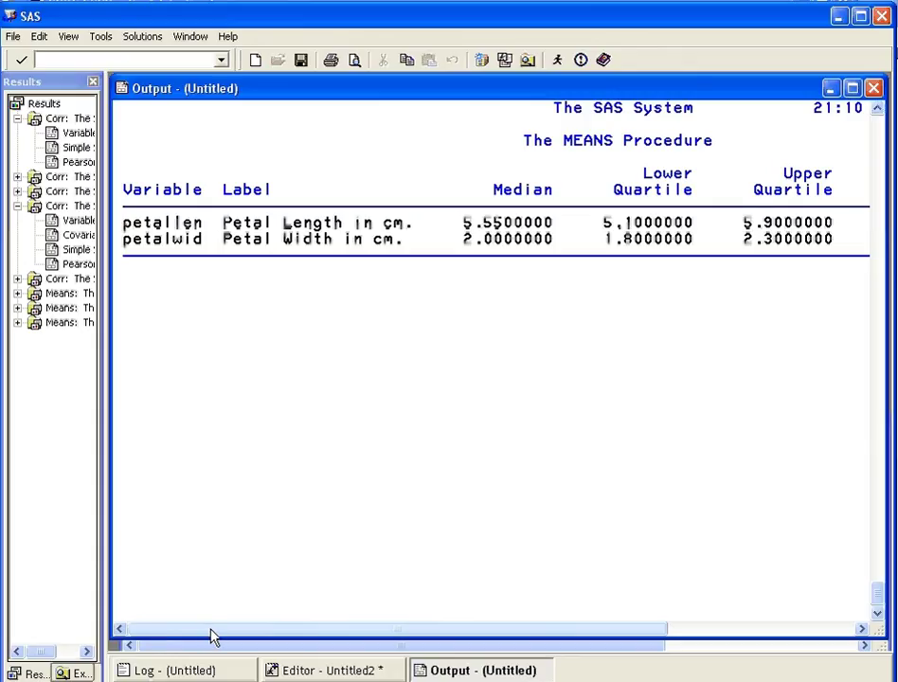
{"action": "left_click_drag", "start_coordinate": [213, 636], "coordinate": [441, 633]}
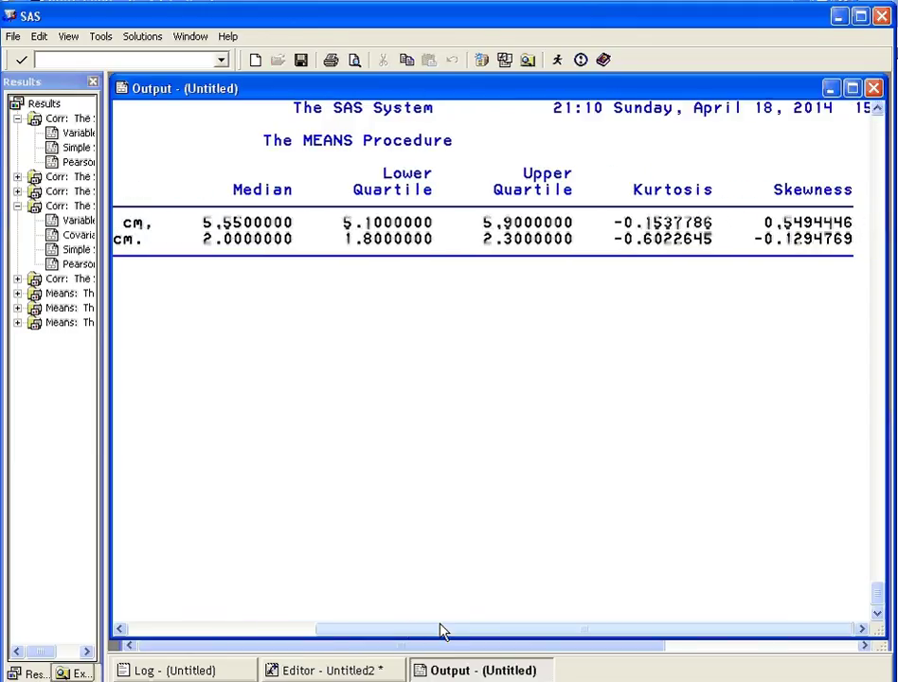